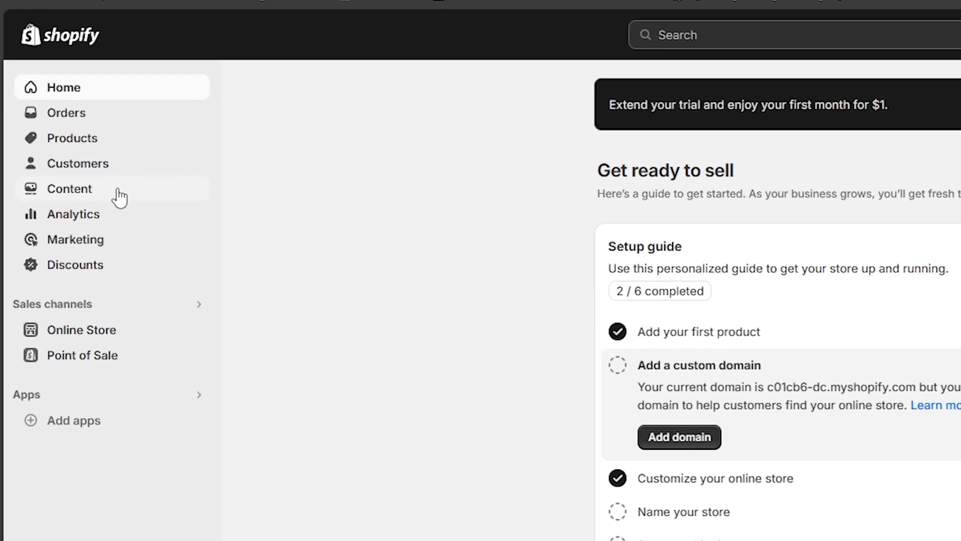
- Open the store's Files page under Content and collapse the trial notice
{"action": "left_click", "coordinate": [124, 197]}
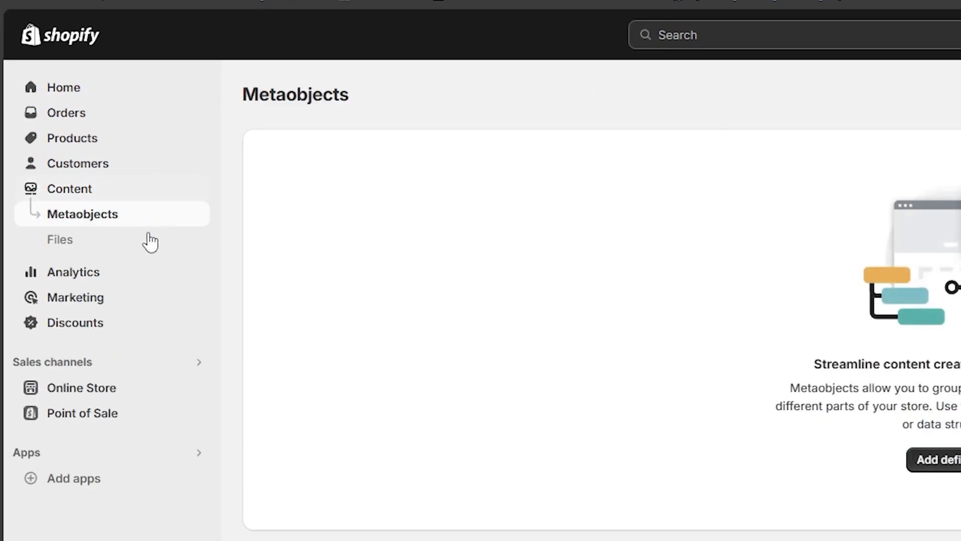
{"action": "left_click", "coordinate": [96, 249]}
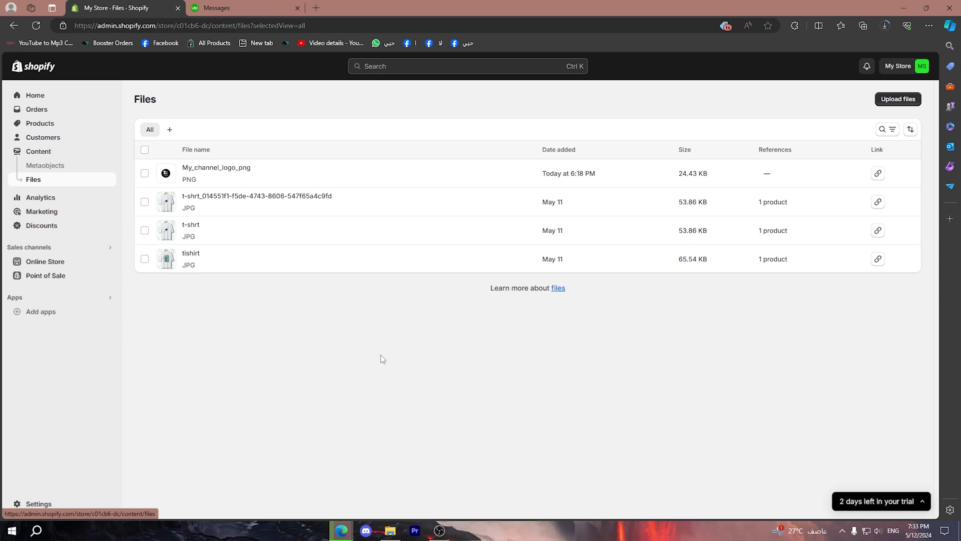
{"action": "left_click", "coordinate": [901, 501]}
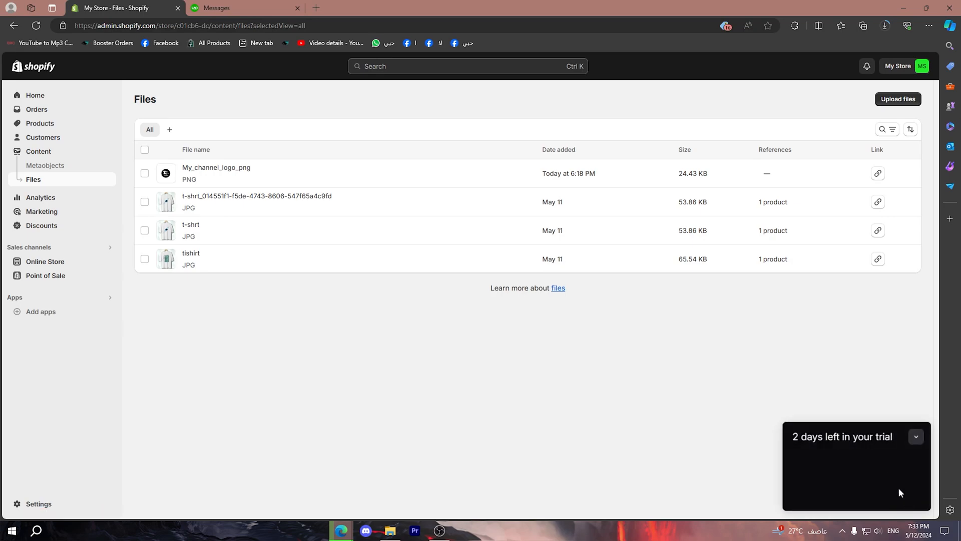
{"action": "left_click", "coordinate": [917, 437]}
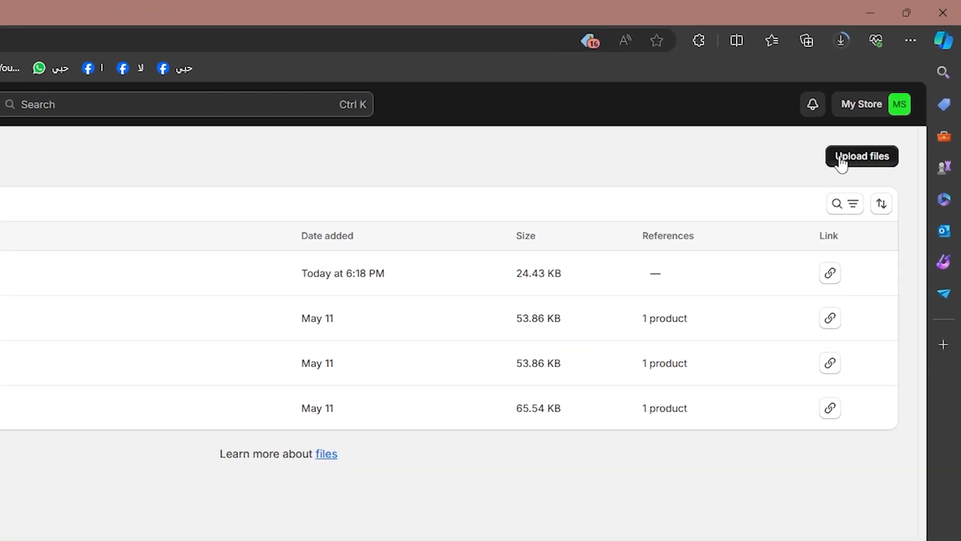
- Try to upload a travel vlog intro video from the Channel folder to the store's files
{"action": "left_click", "coordinate": [841, 159]}
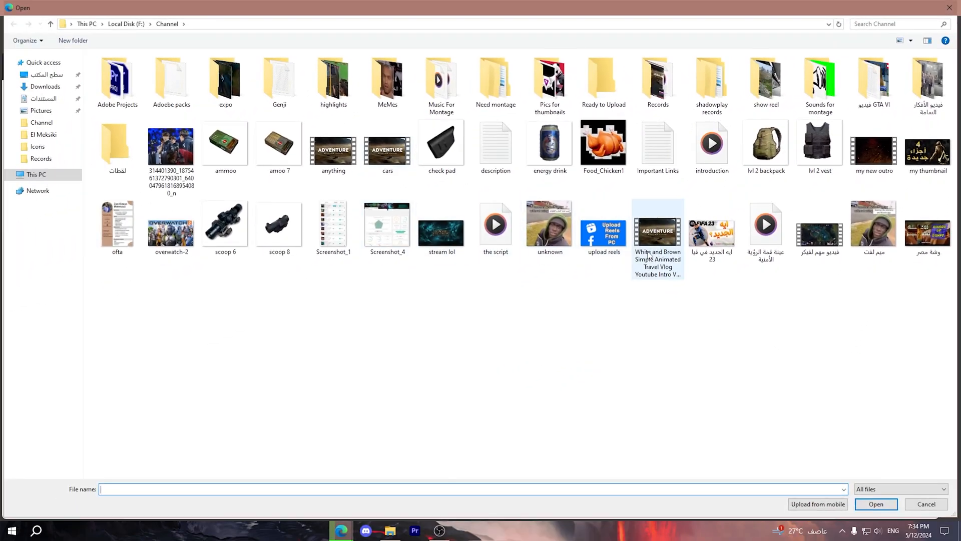
{"action": "left_click", "coordinate": [648, 255]}
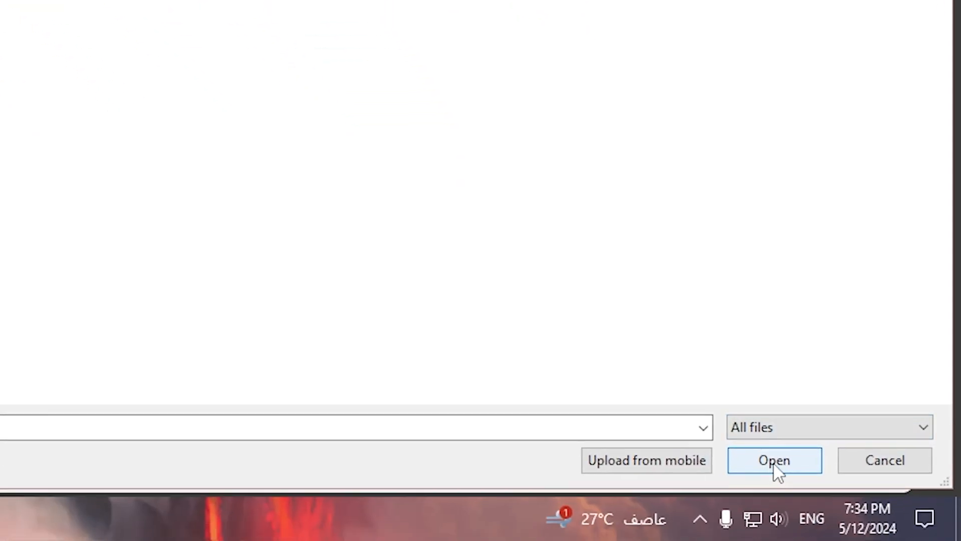
{"action": "left_click", "coordinate": [774, 464]}
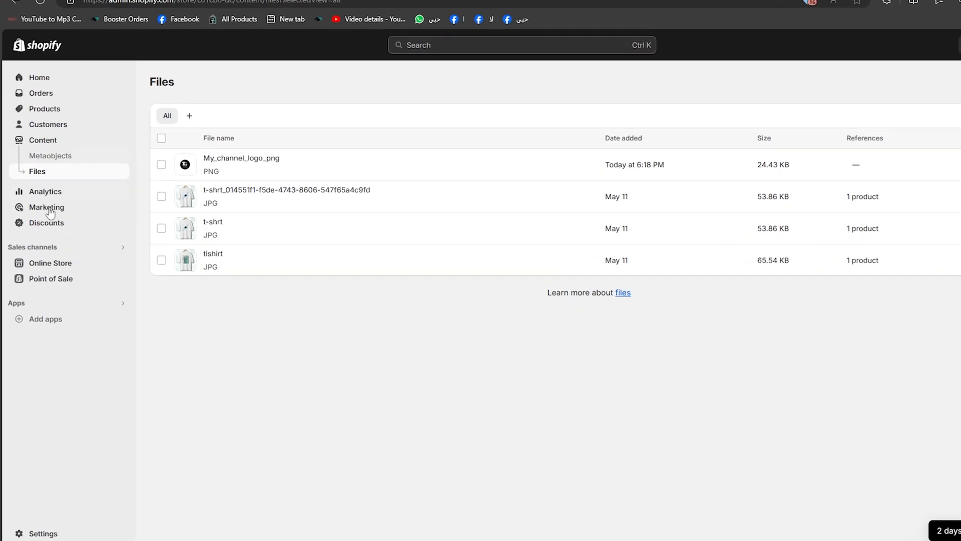
- Open the Dawn theme for customization and add a Custom Liquid section below Featured collection on the home page
{"action": "left_click", "coordinate": [127, 287]}
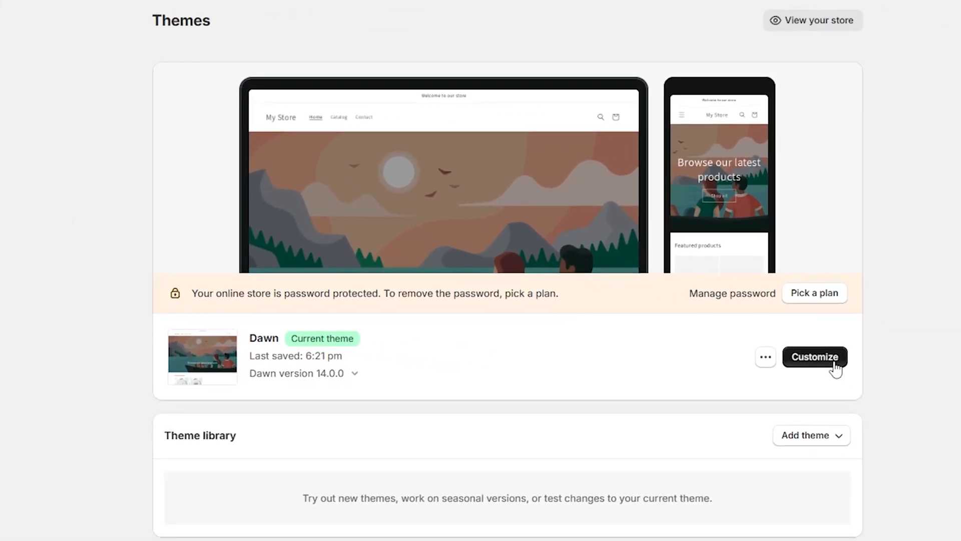
{"action": "left_click", "coordinate": [834, 365]}
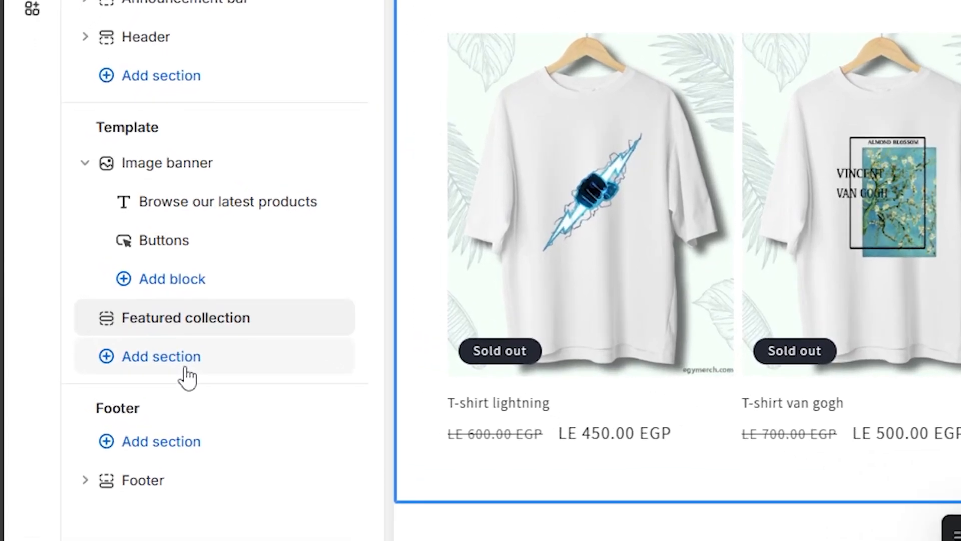
{"action": "left_click", "coordinate": [185, 370]}
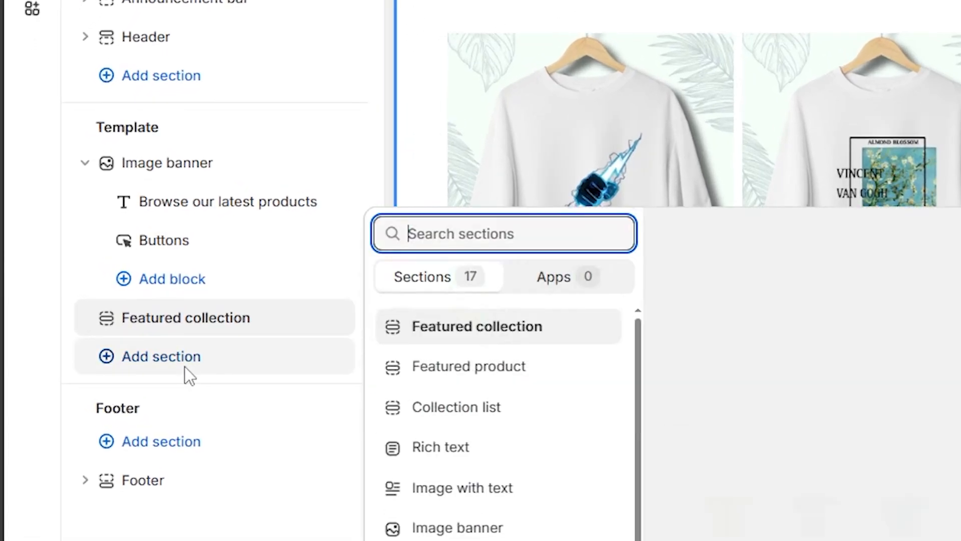
{"action": "scroll", "coordinate": [524, 429], "scroll_direction": "down", "scroll_amount": 3}
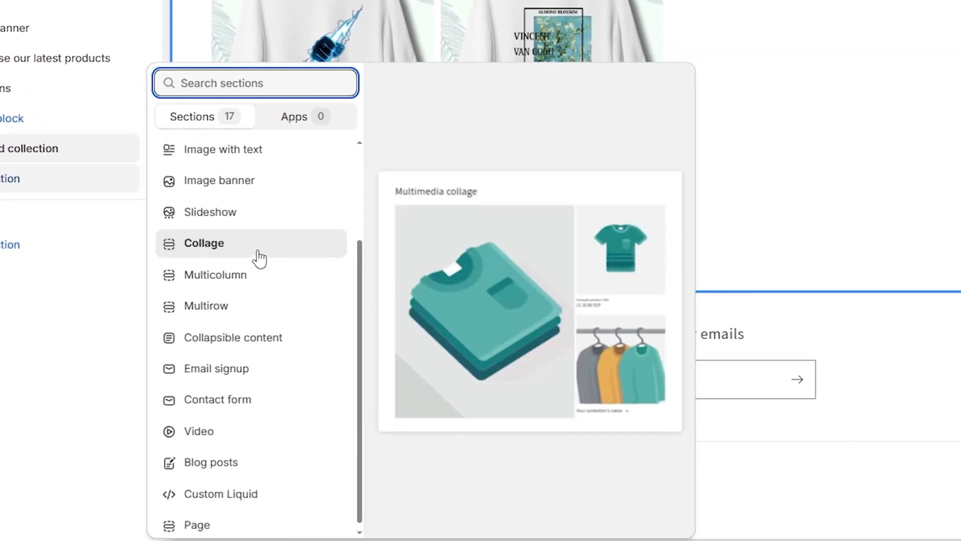
{"action": "left_click", "coordinate": [258, 493]}
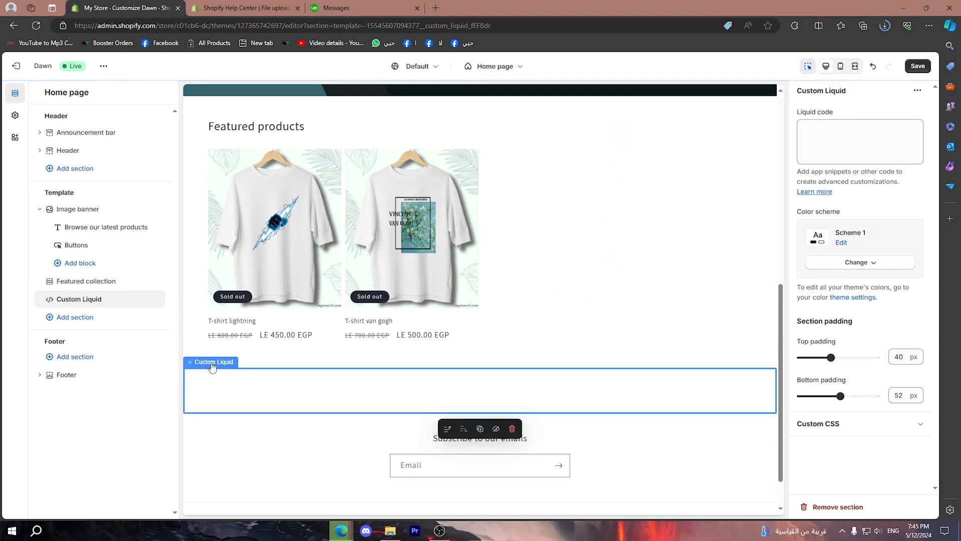
{"action": "scroll", "coordinate": [213, 367], "scroll_direction": "down", "scroll_amount": 2}
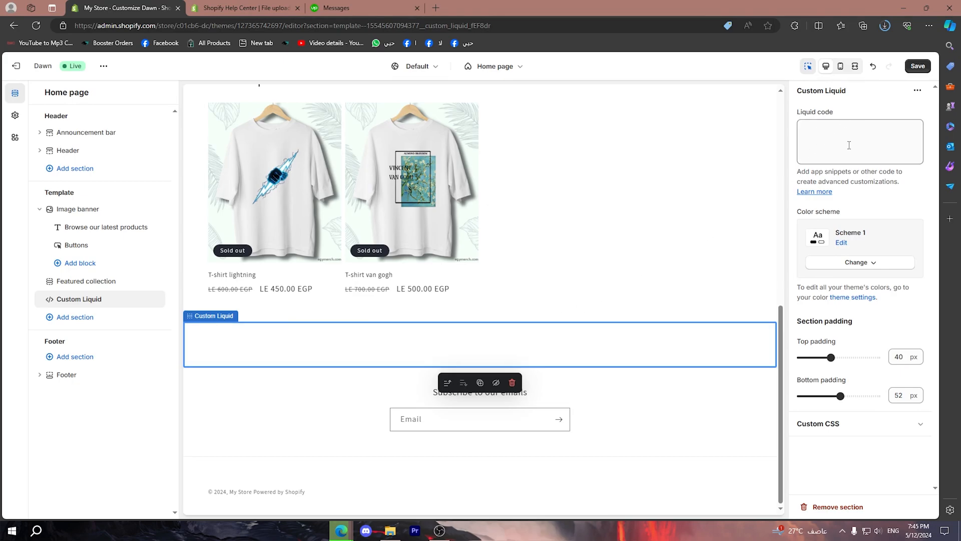
- Copy the video style and embed code from the desktop's Codes file into the Custom Liquid section's Liquid code and save
{"action": "left_click", "coordinate": [807, 127]}
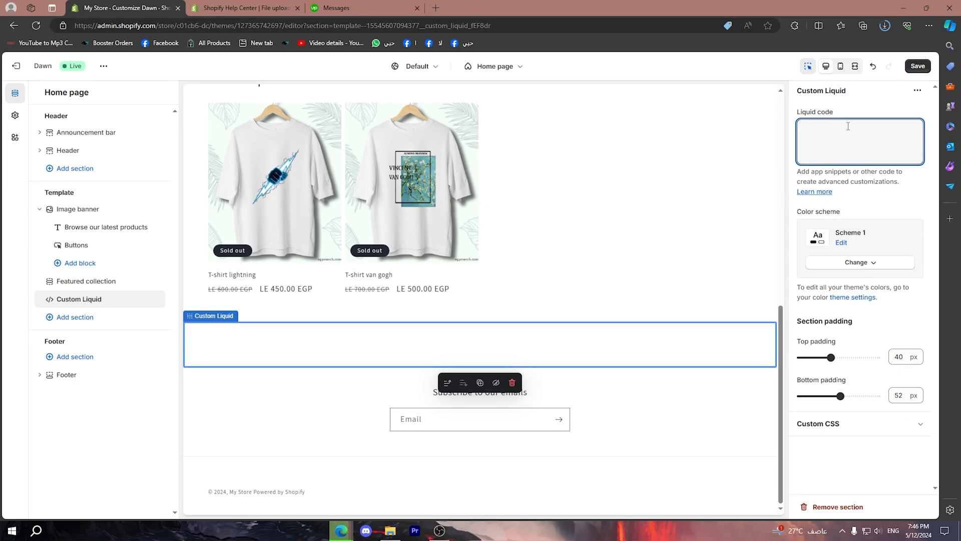
{"action": "key", "text": "super+d"}
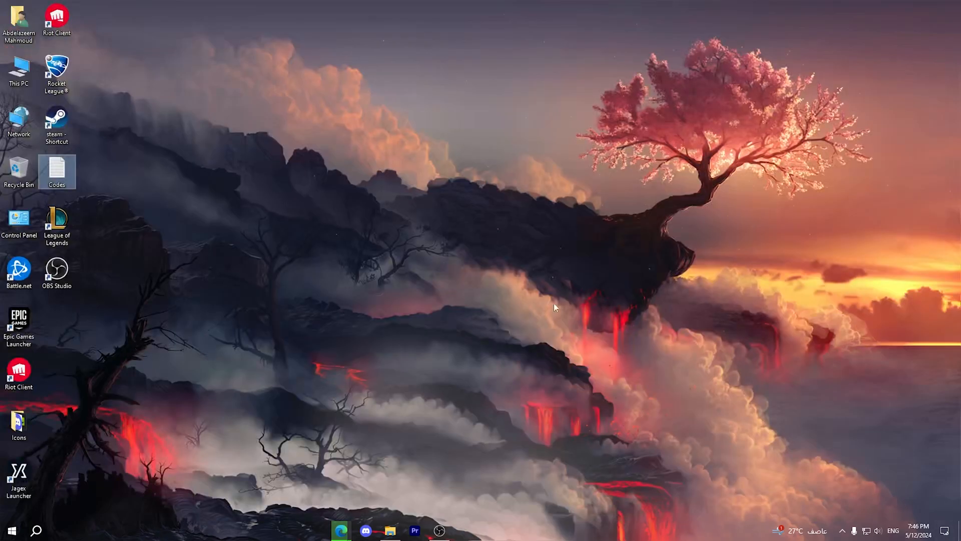
{"action": "double_click", "coordinate": [51, 171]}
{"action": "scroll", "coordinate": [244, 255], "scroll_direction": "down", "scroll_amount": 5}
{"action": "left_click_drag", "start_coordinate": [111, 162], "coordinate": [199, 358]}
{"action": "key", "text": "ctrl+c"}
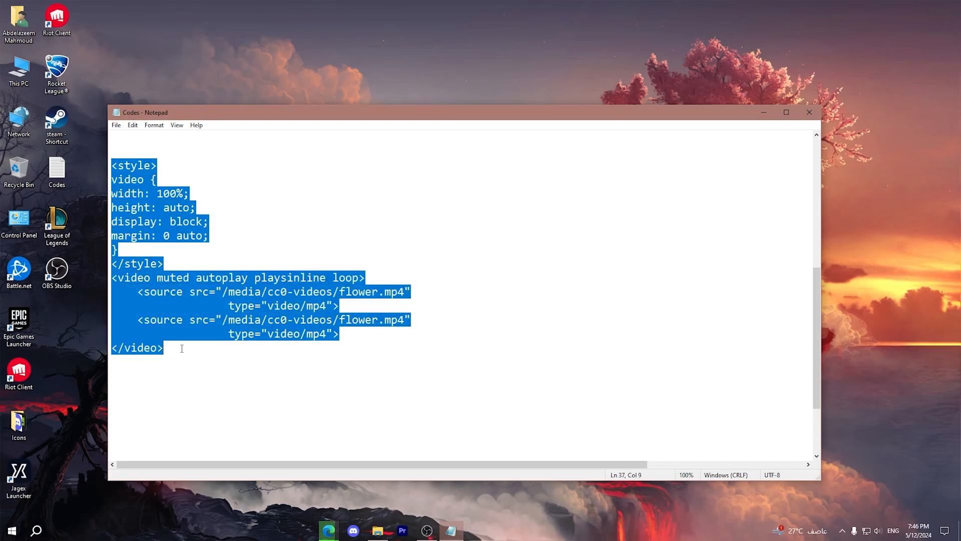
{"action": "key", "text": "alt+Tab"}
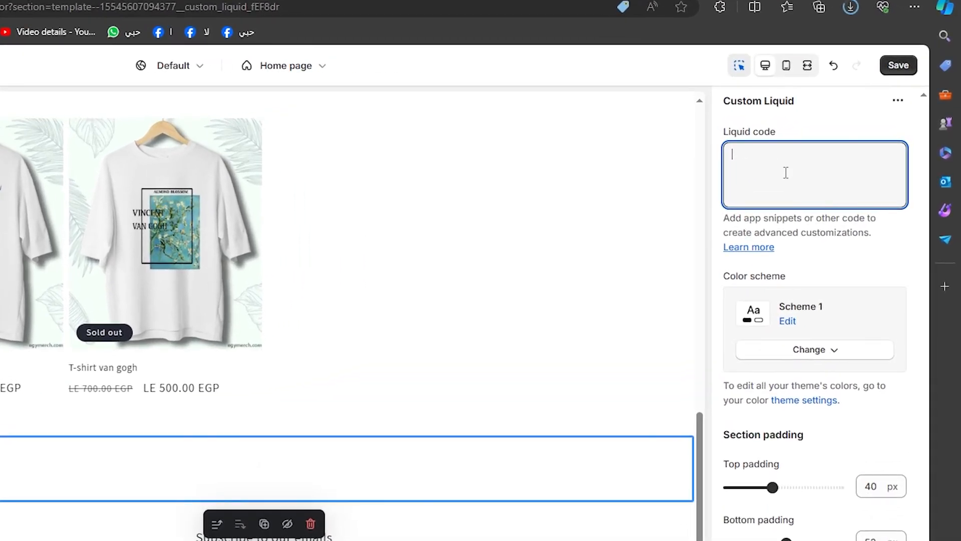
{"action": "key", "text": "ctrl+v"}
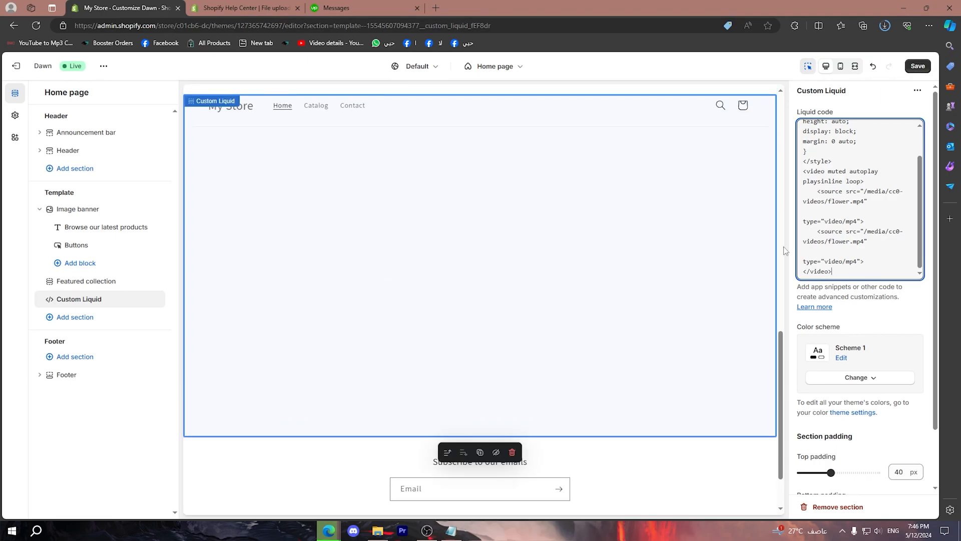
{"action": "left_click", "coordinate": [917, 65]}
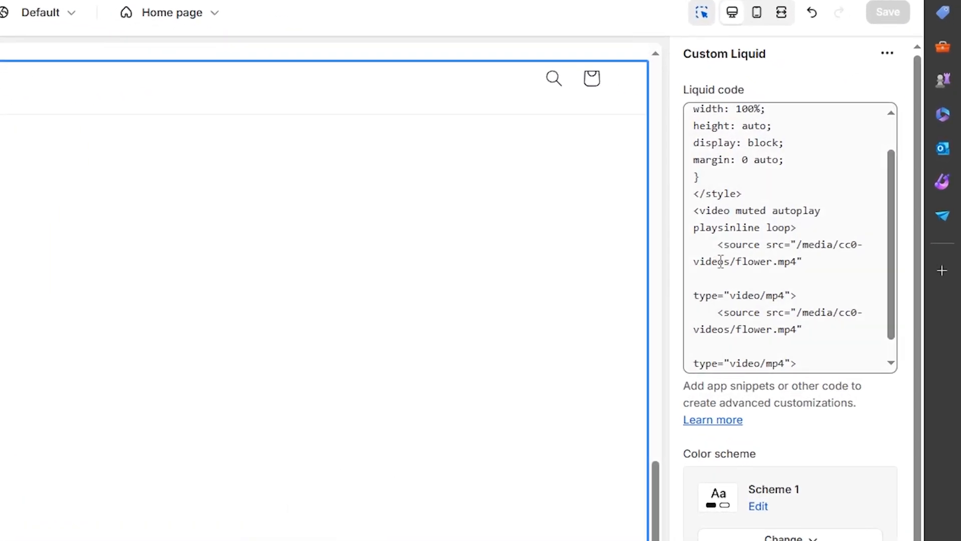
- Delete the path /media/cc0-videos/flower.mp4 between the quotes of the first source src in the Liquid code
{"action": "scroll", "coordinate": [734, 257], "scroll_direction": "up", "scroll_amount": 1}
{"action": "scroll", "coordinate": [729, 262], "scroll_direction": "down", "scroll_amount": 3}
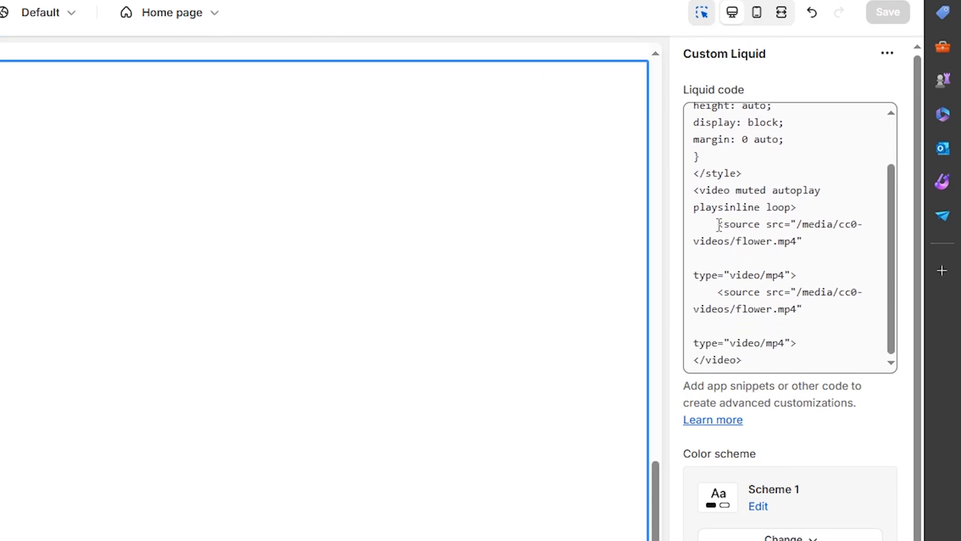
{"action": "left_click_drag", "start_coordinate": [719, 225], "coordinate": [787, 225]}
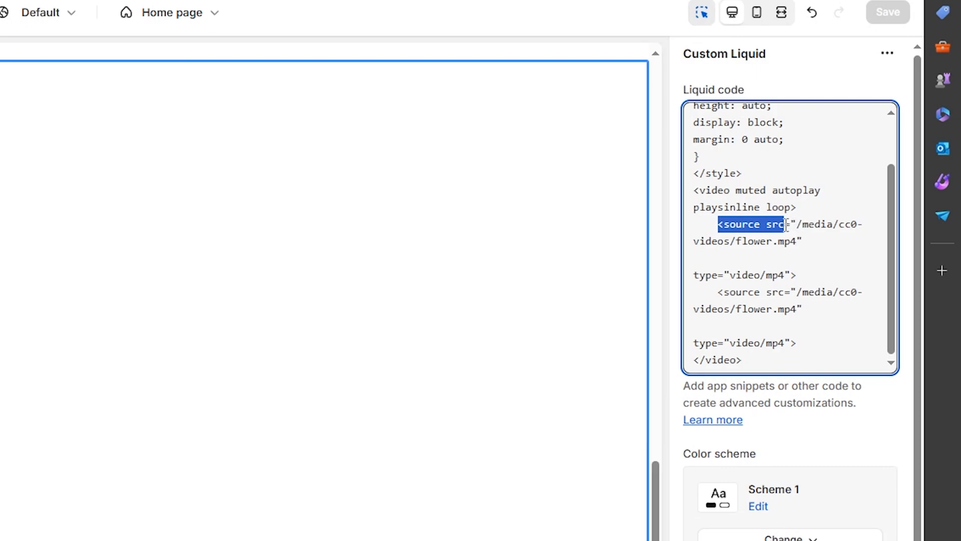
{"action": "left_click_drag", "start_coordinate": [719, 225], "coordinate": [784, 225]}
{"action": "left_click", "coordinate": [797, 256]}
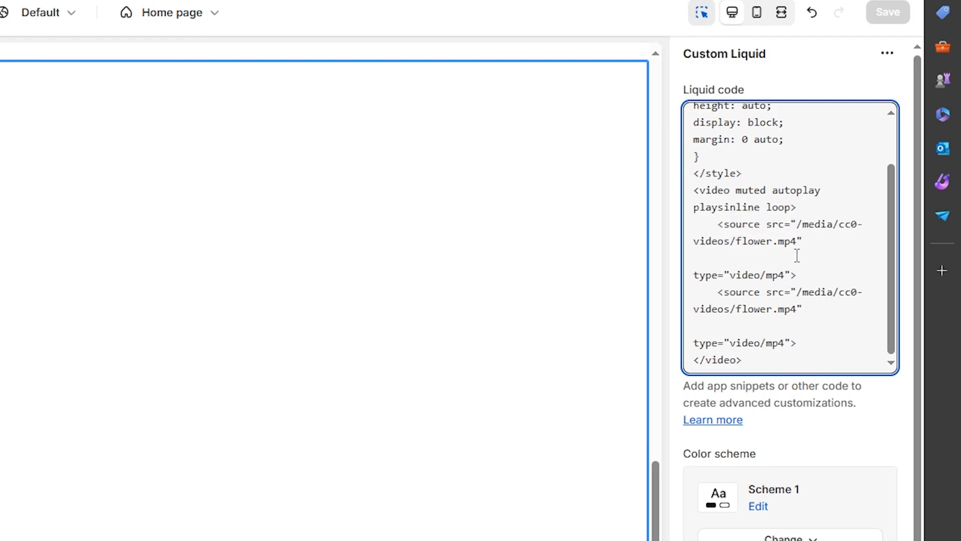
{"action": "double_click", "coordinate": [793, 223]}
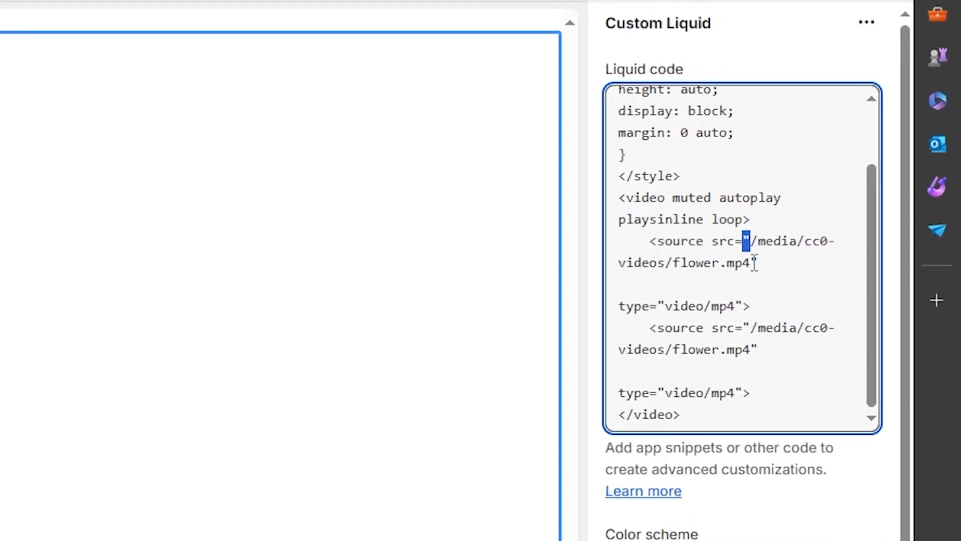
{"action": "left_click", "coordinate": [751, 242]}
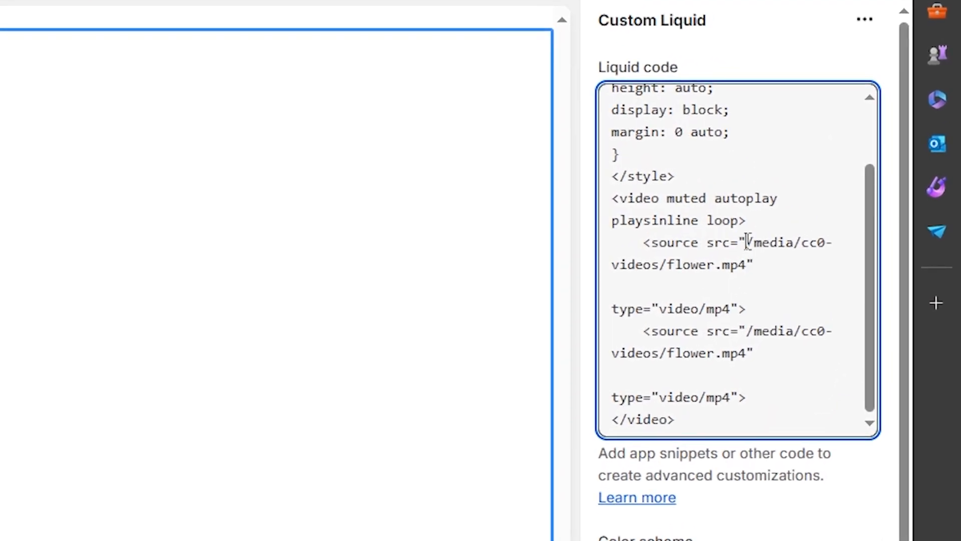
{"action": "left_click_drag", "start_coordinate": [747, 243], "coordinate": [749, 263]}
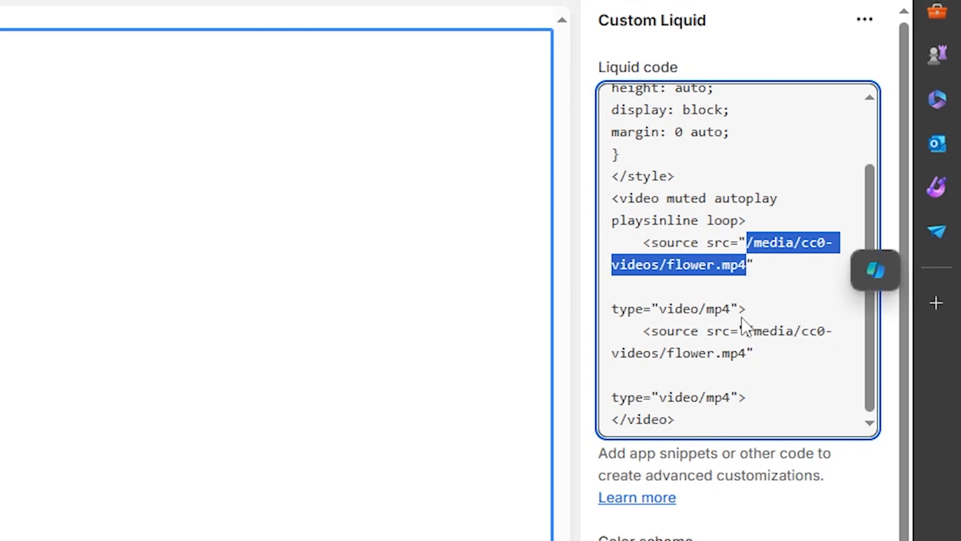
{"action": "key", "text": "BackSpace"}
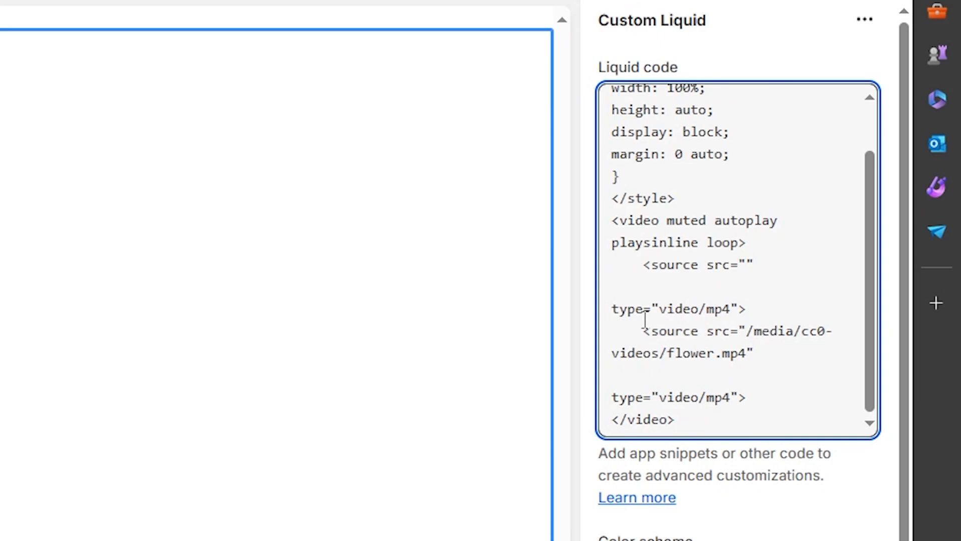
- Clear the /media/cc0-videos/flower.mp4 path from the second source src and save the theme
{"action": "left_click_drag", "start_coordinate": [642, 332], "coordinate": [747, 353]}
{"action": "left_click", "coordinate": [767, 360]}
{"action": "left_click", "coordinate": [745, 330]}
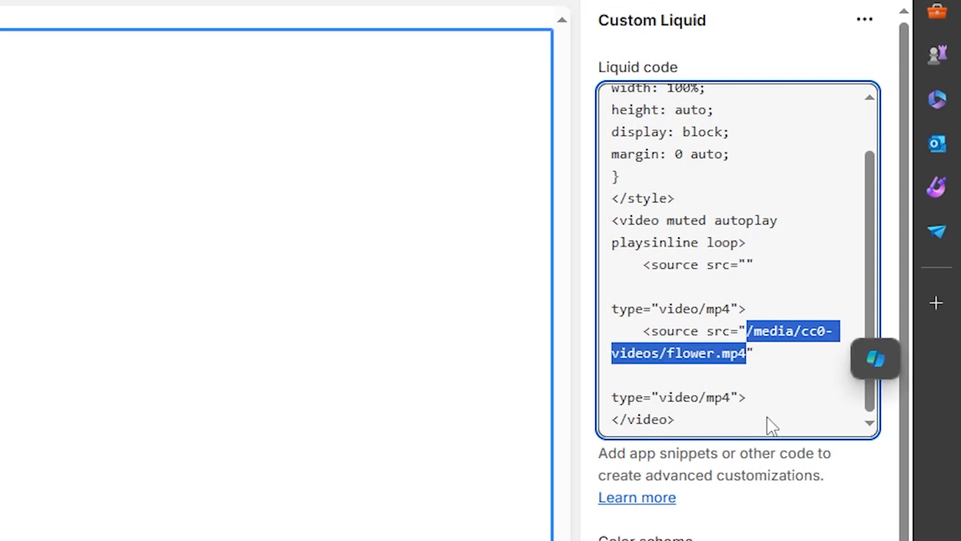
{"action": "key", "text": "BackSpace"}
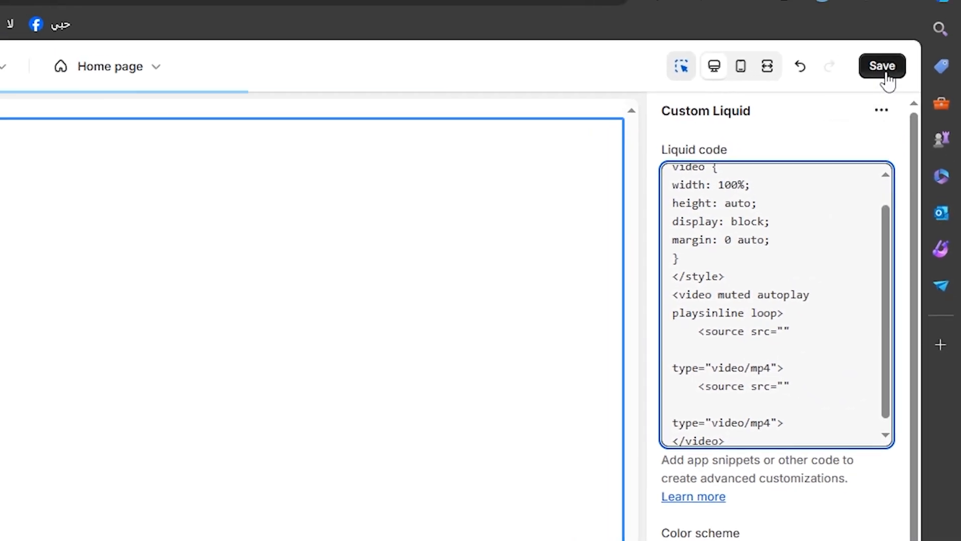
{"action": "left_click", "coordinate": [884, 70]}
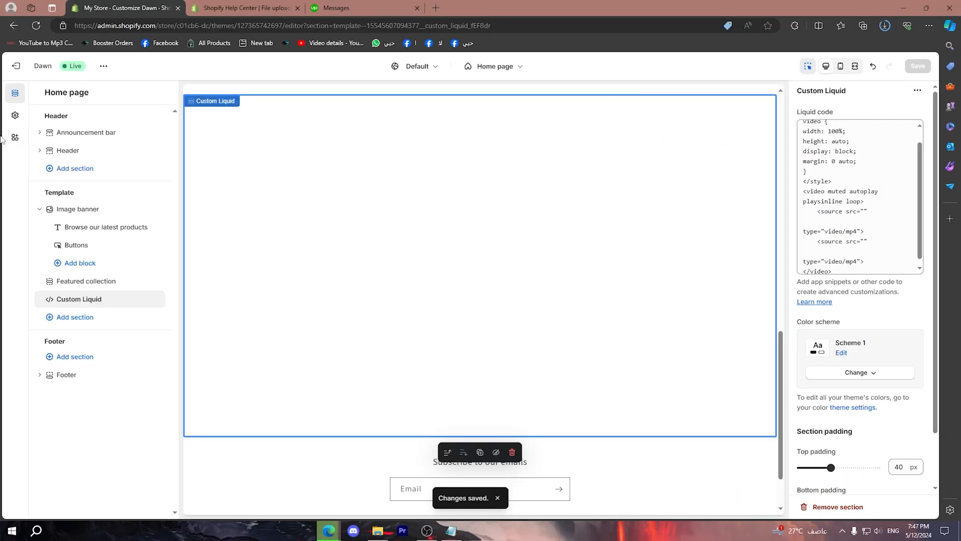
{"action": "left_click", "coordinate": [17, 70]}
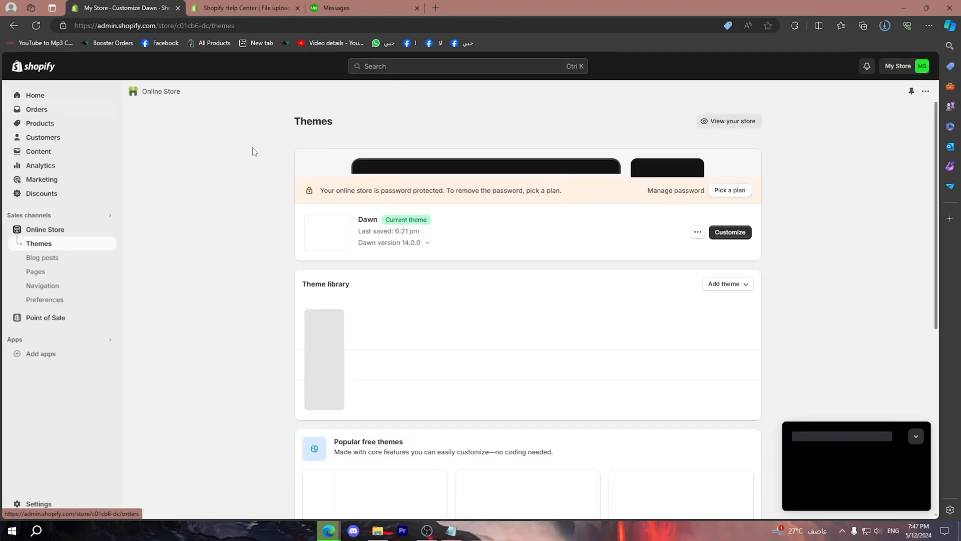
{"action": "left_click", "coordinate": [47, 151]}
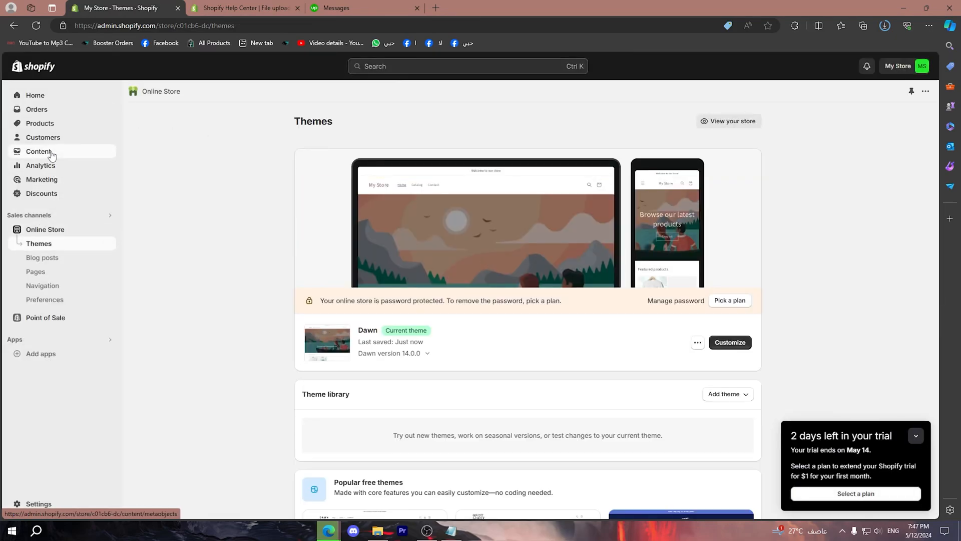
{"action": "left_click", "coordinate": [45, 183]}
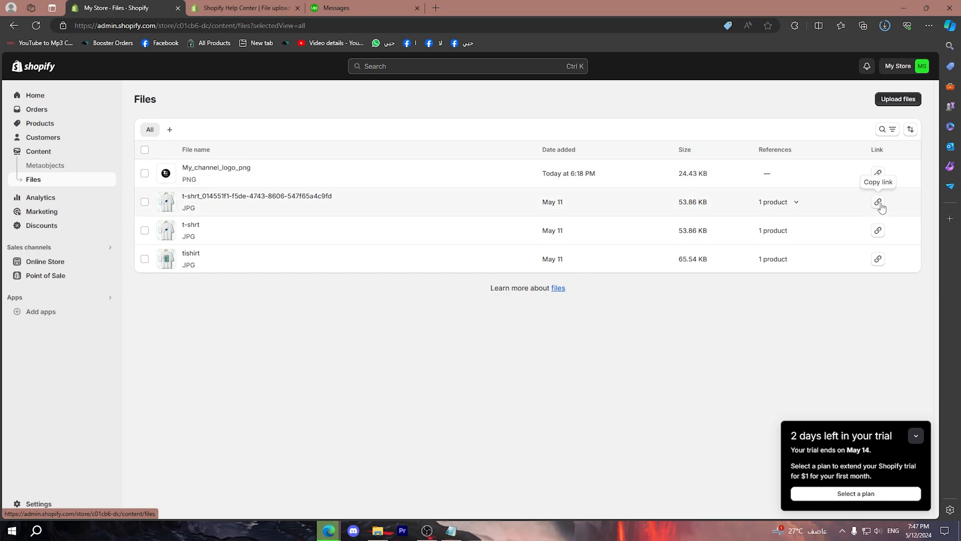
{"action": "left_click", "coordinate": [879, 203]}
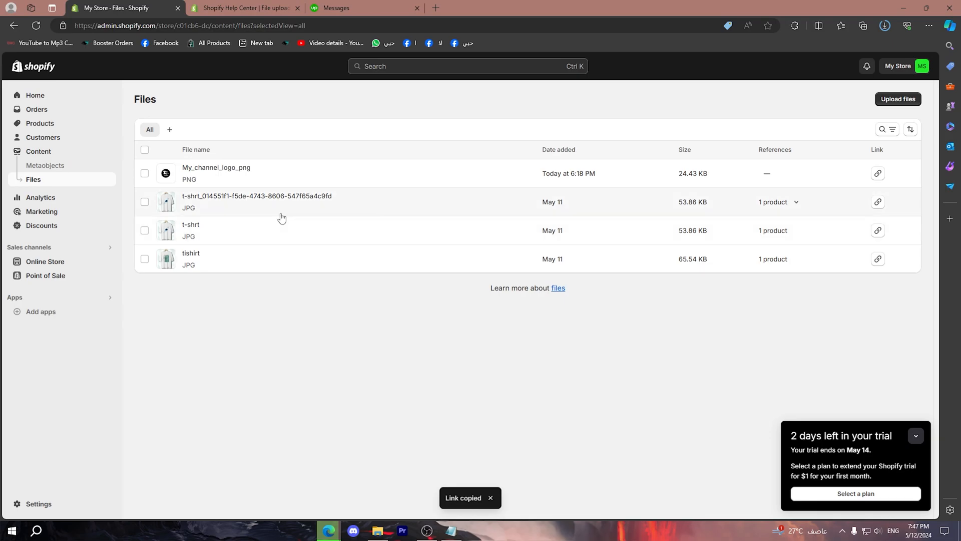
- Open the live Dawn theme for customizing and select the Custom Liquid section of the home page template
{"action": "left_click", "coordinate": [56, 264]}
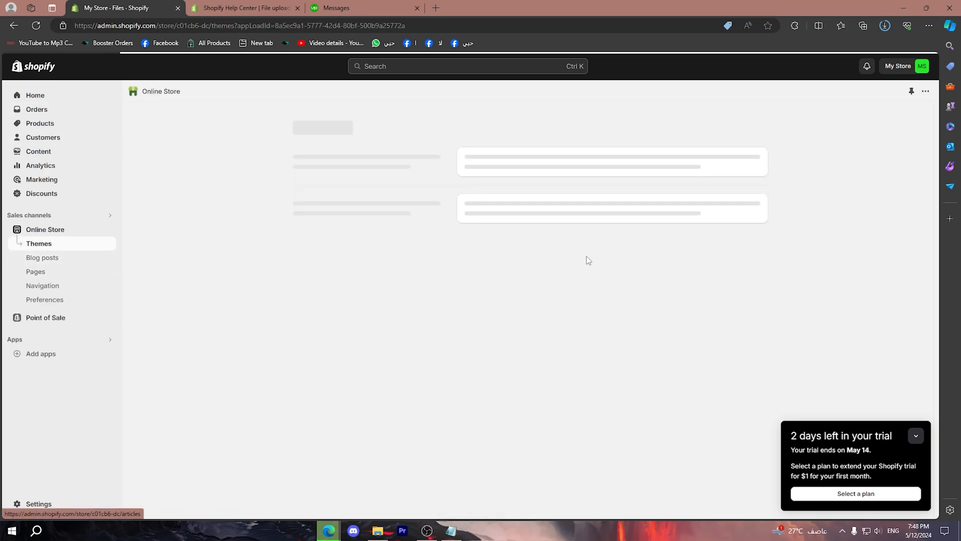
{"action": "left_click", "coordinate": [730, 344]}
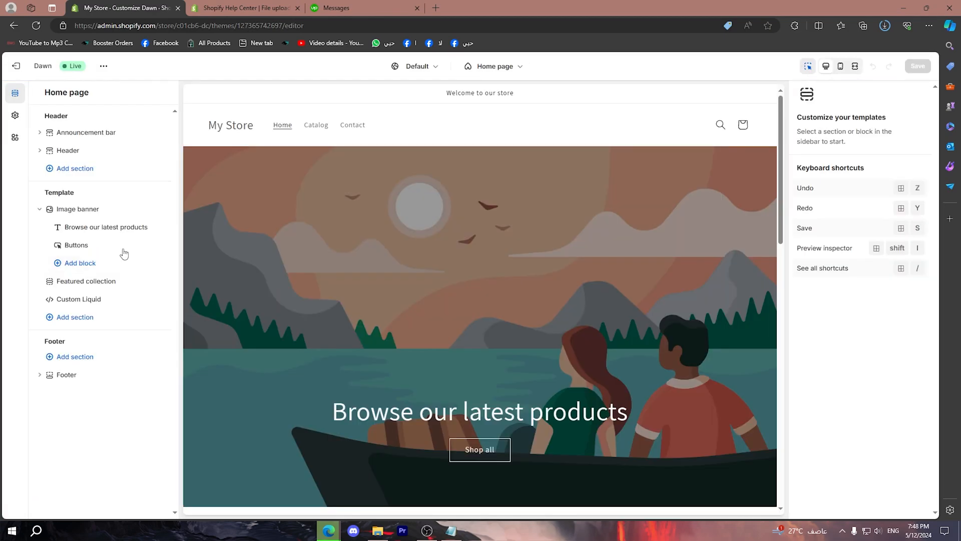
{"action": "left_click", "coordinate": [95, 300]}
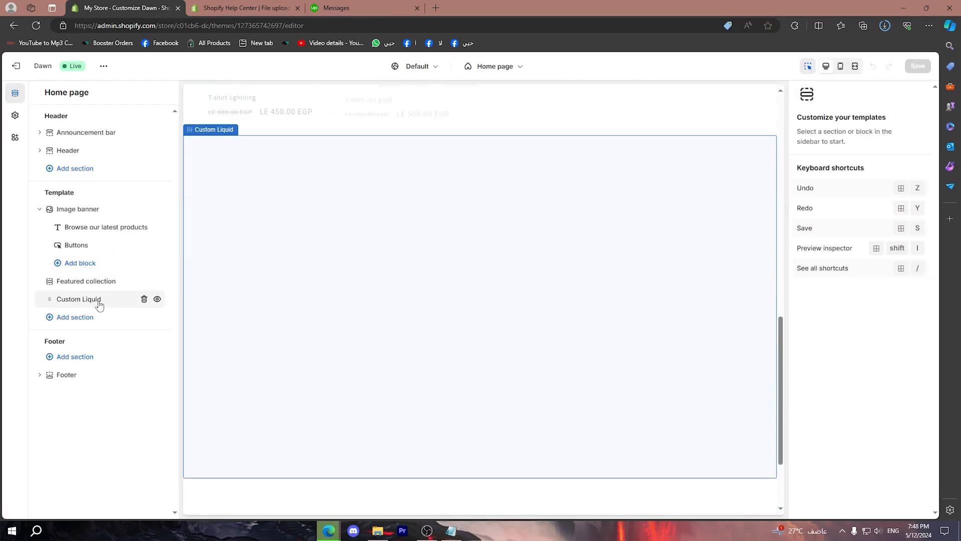
{"action": "scroll", "coordinate": [844, 178], "scroll_direction": "down", "scroll_amount": 2}
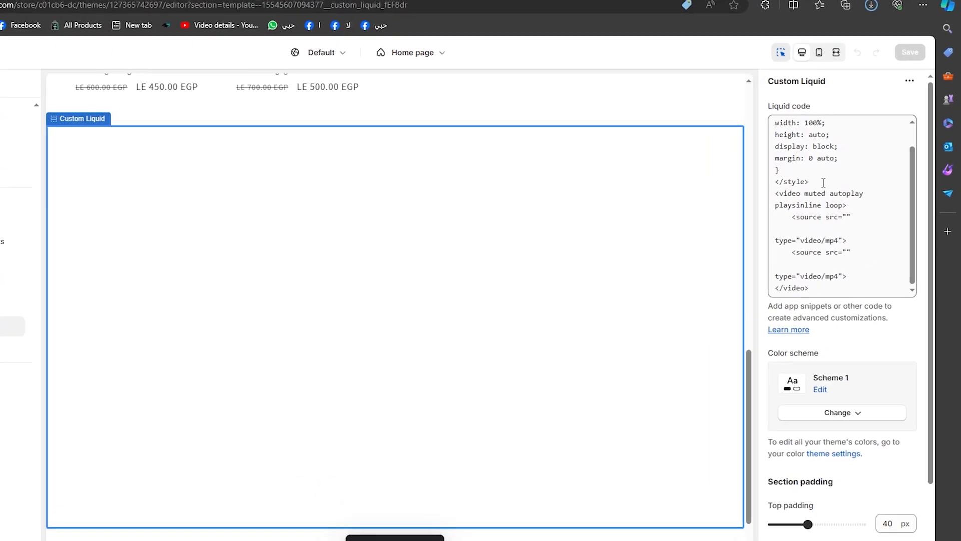
- Paste the copied t-shrt file link between the empty quotes of both source src attributes in the Liquid code
{"action": "left_click", "coordinate": [846, 216]}
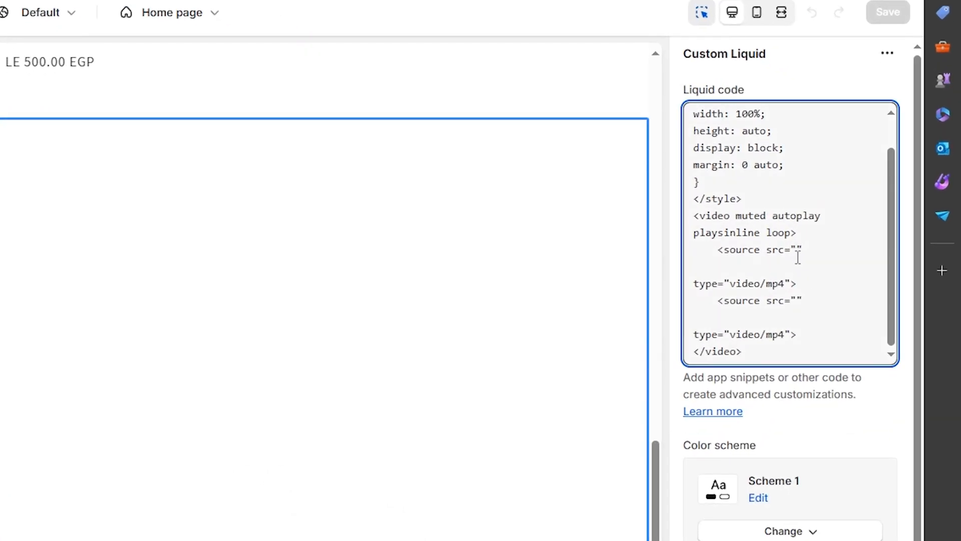
{"action": "key", "text": "ctrl+v"}
{"action": "scroll", "coordinate": [800, 306], "scroll_direction": "down", "scroll_amount": 1}
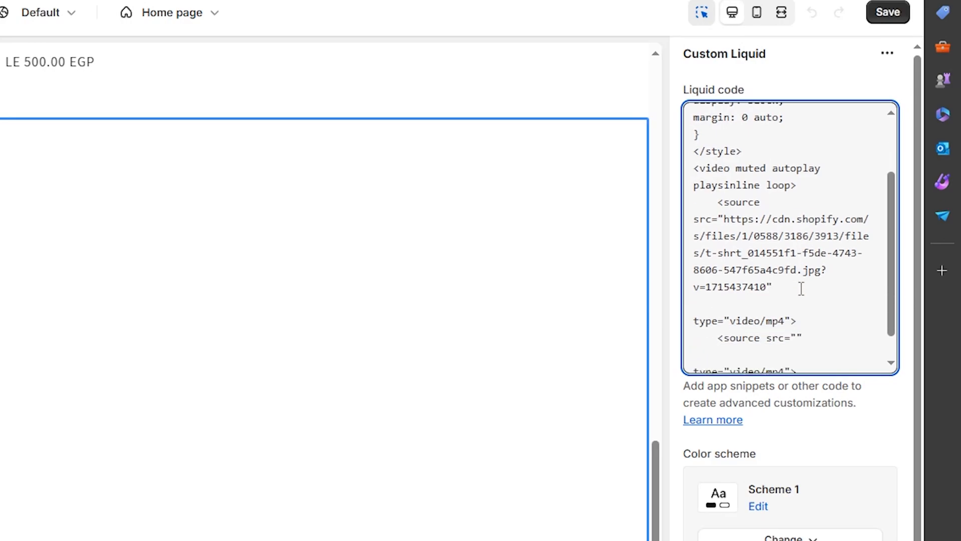
{"action": "left_click", "coordinate": [799, 308]}
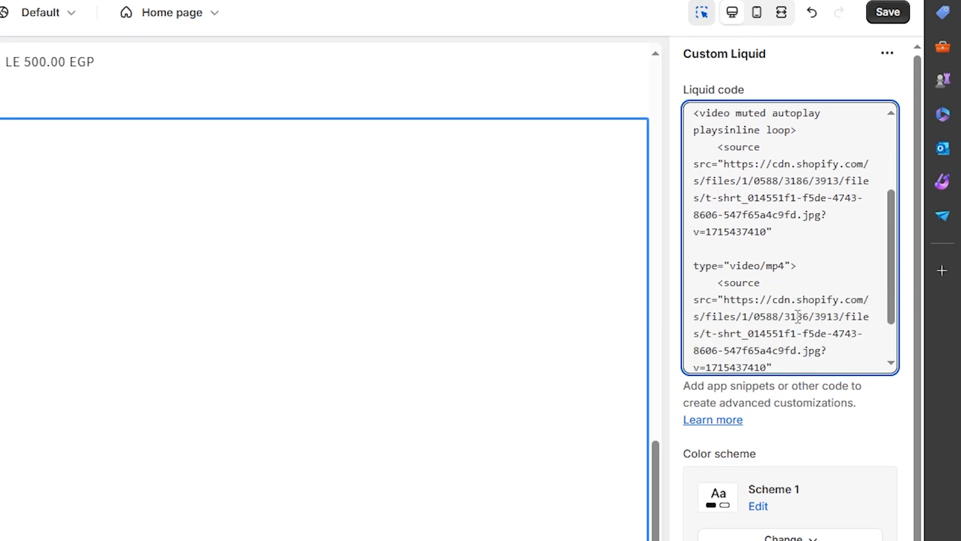
{"action": "scroll", "coordinate": [798, 316], "scroll_direction": "down", "scroll_amount": 1}
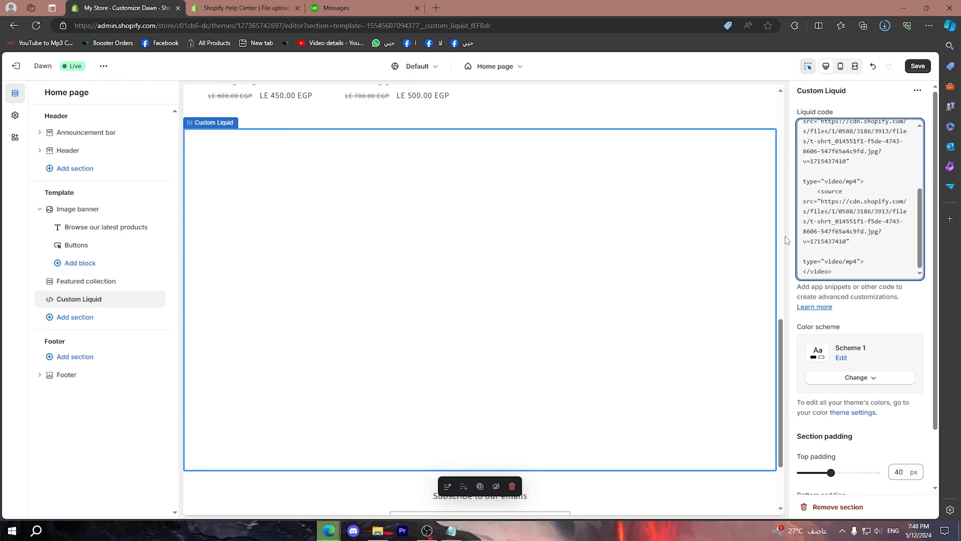
- Set the video width in the Liquid code's style block to 50%
{"action": "mouse_move", "coordinate": [329, 530]}
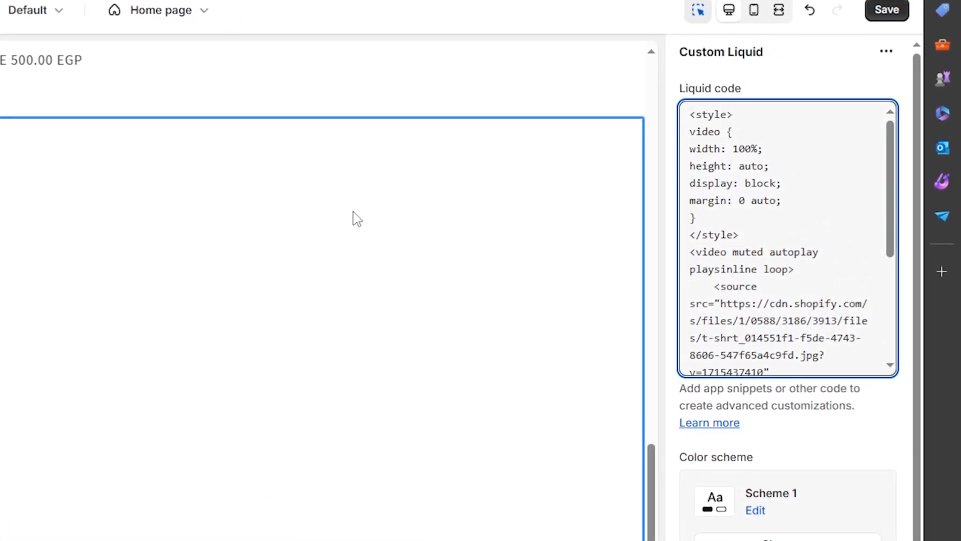
{"action": "left_click_drag", "start_coordinate": [732, 148], "coordinate": [749, 150]}
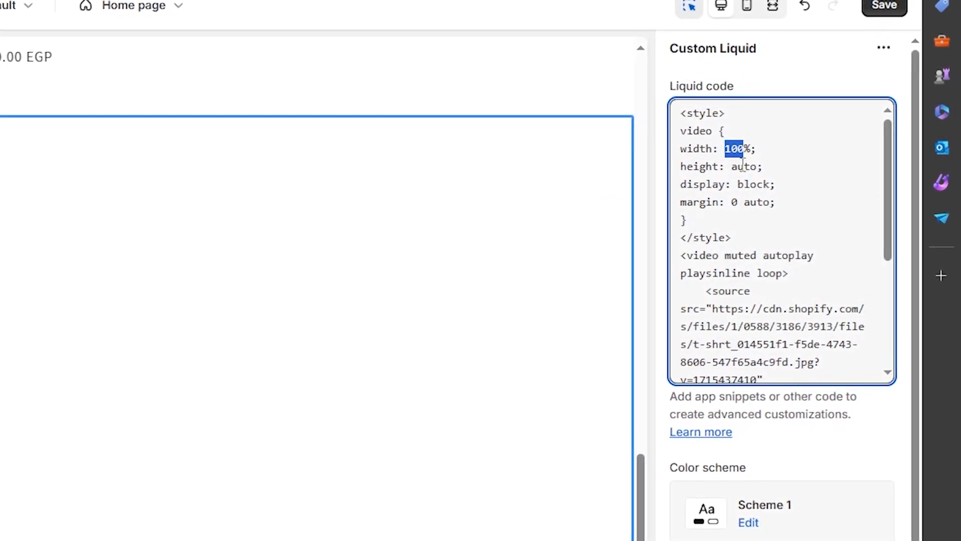
{"action": "type", "text": "50"}
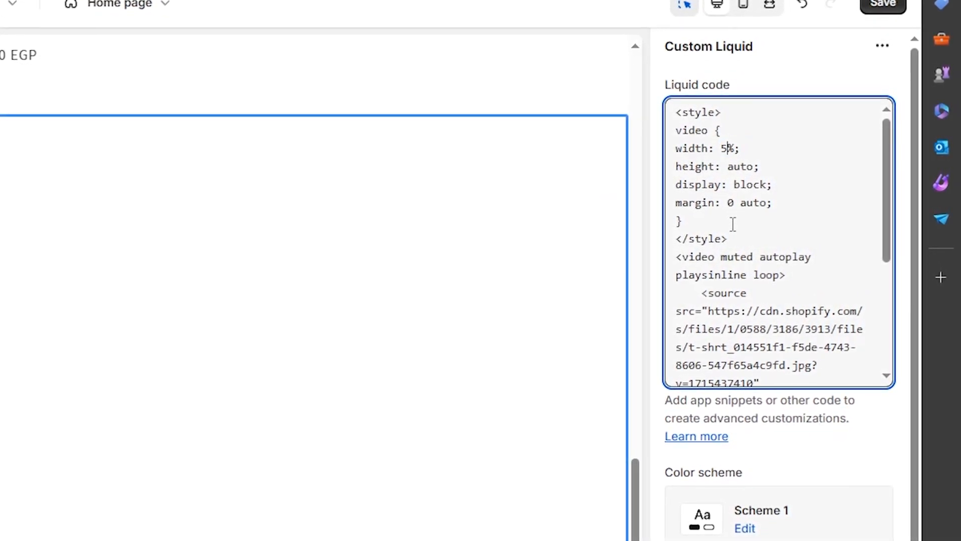
{"action": "left_click", "coordinate": [779, 185]}
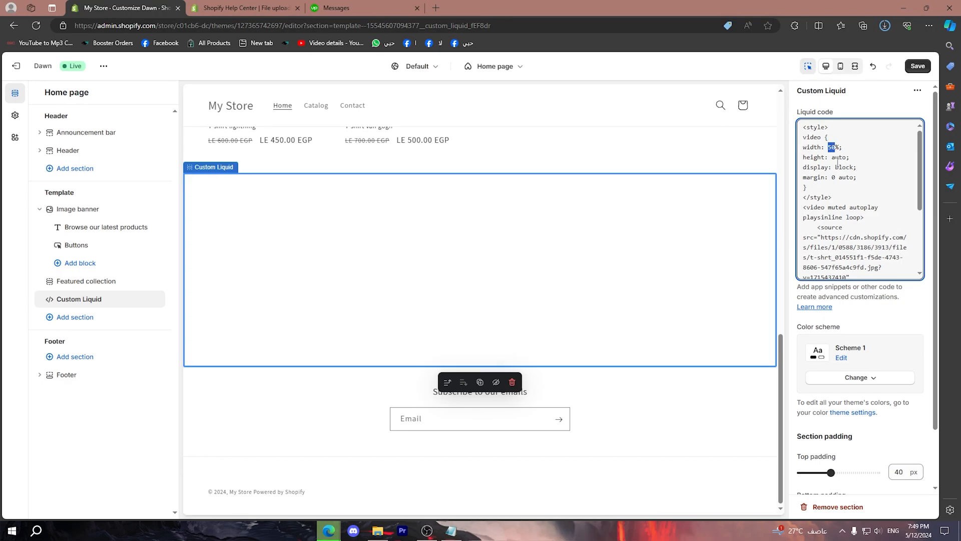
- Change the video width in the style block to 200% and check the section's size in the preview
{"action": "type", "text": "20"}
{"action": "left_click", "coordinate": [875, 158]}
{"action": "scroll", "coordinate": [658, 249], "scroll_direction": "down", "scroll_amount": 6}
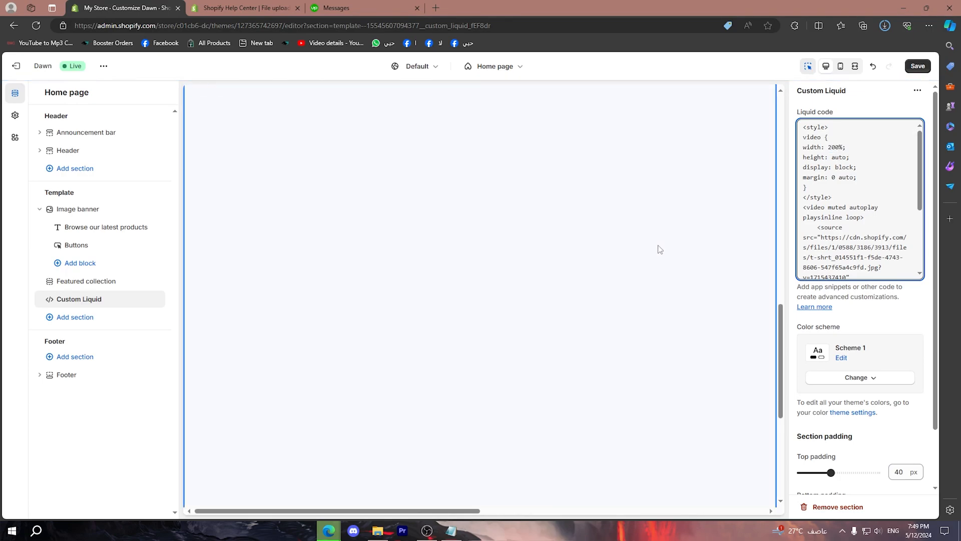